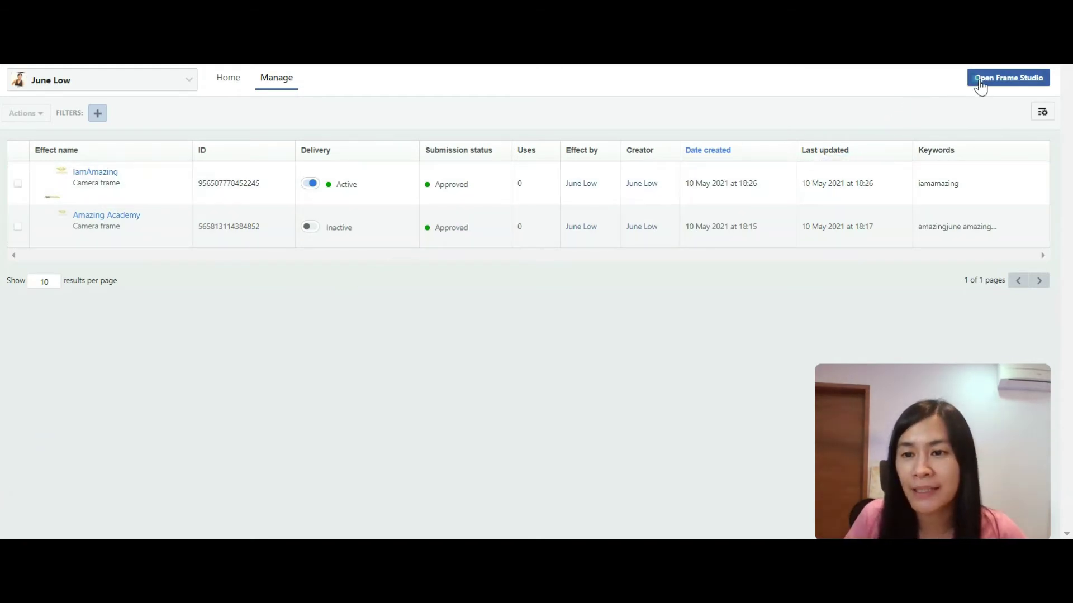
Step: Start a new Facebook camera frame in Frame Studio and begin uploading its art
click(979, 80)
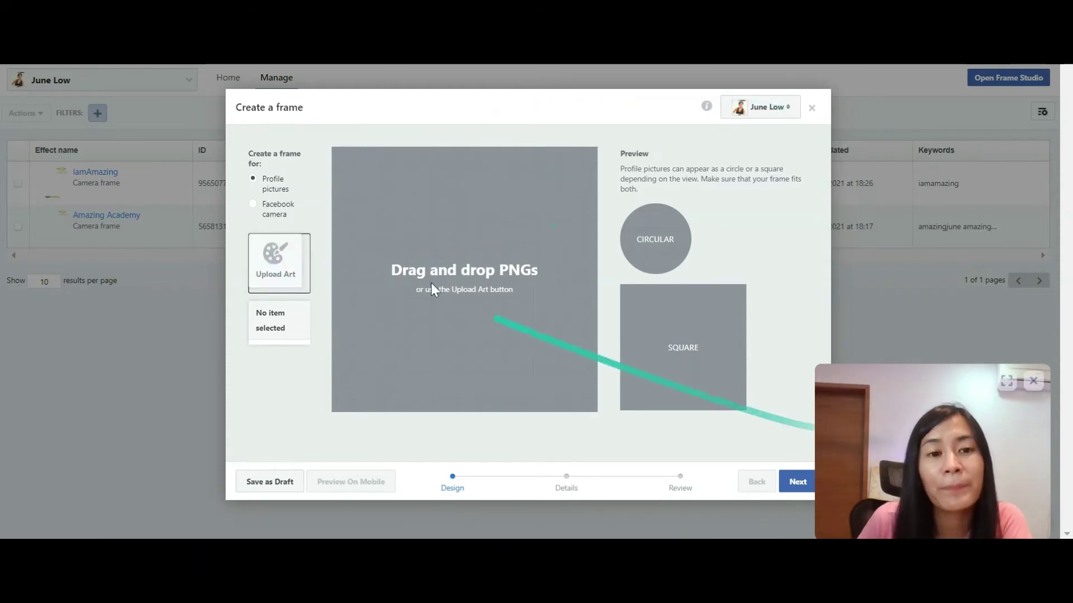
click(254, 207)
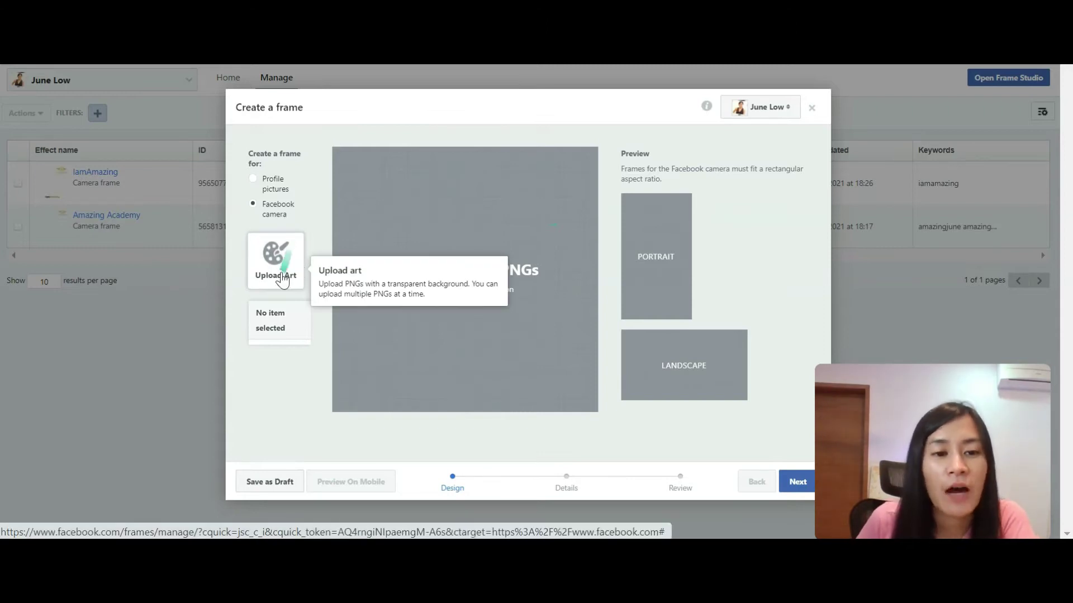
click(280, 262)
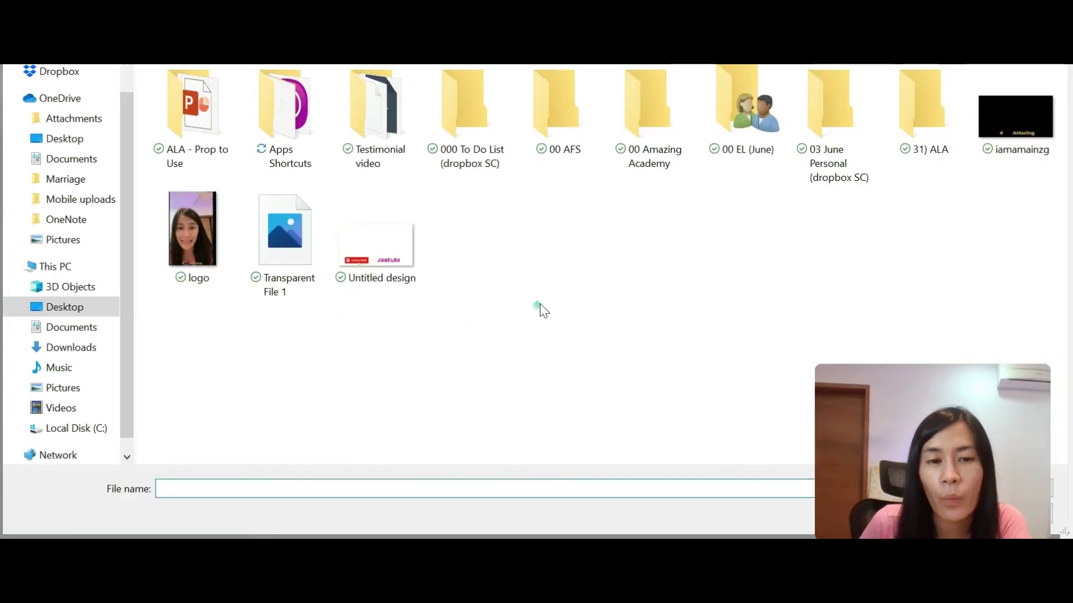
Step: Upload Transparent File 1 from the Desktop as the frame's logo art
click(302, 254)
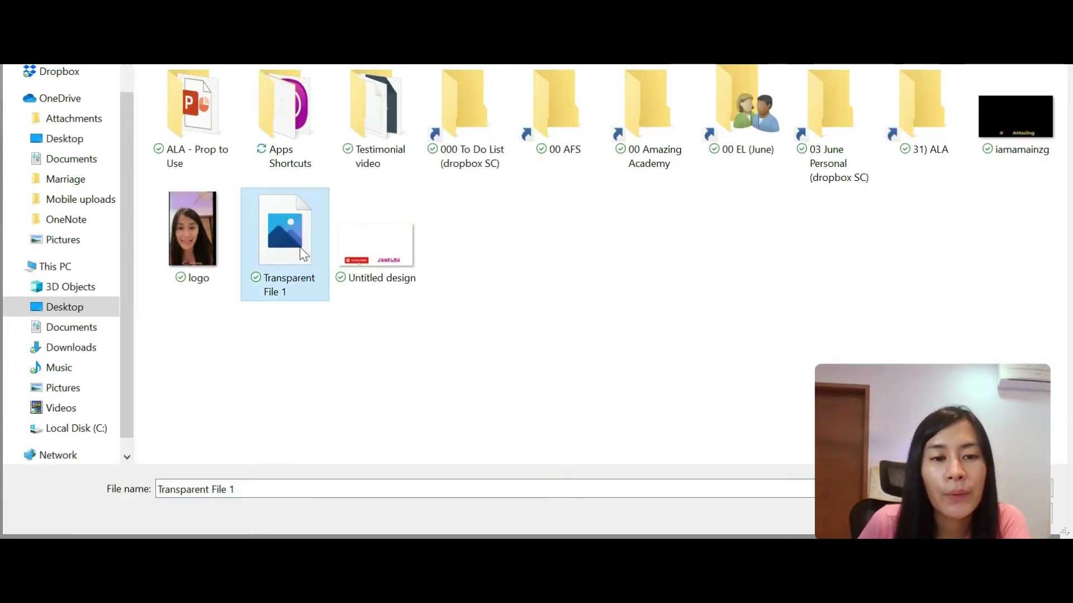
double_click(302, 254)
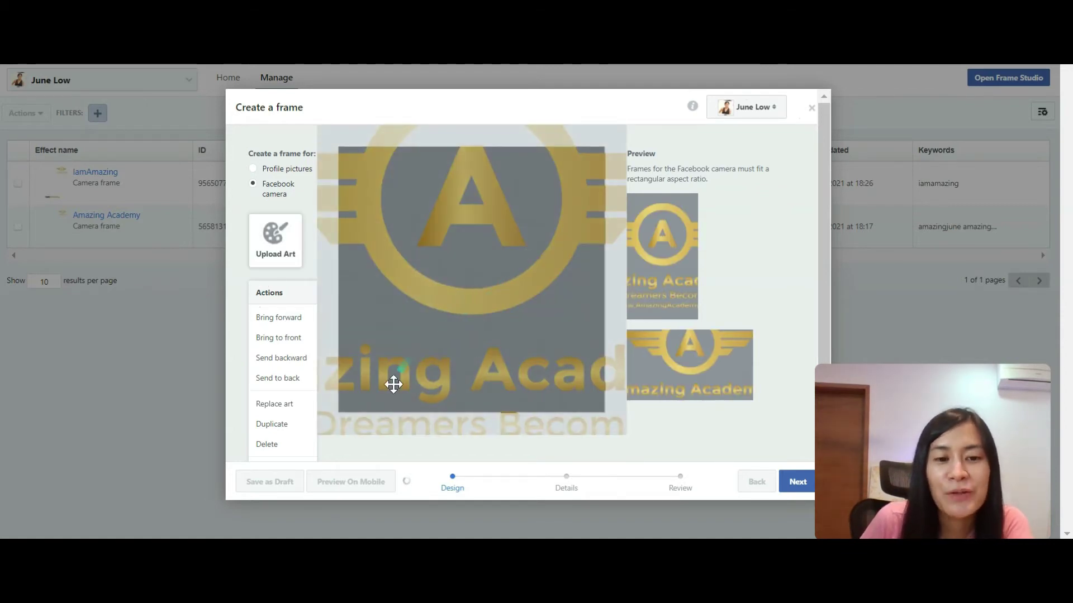
Step: Drag the Amazing Academy logo into the frame's upper-right area
drag(393, 384, 568, 294)
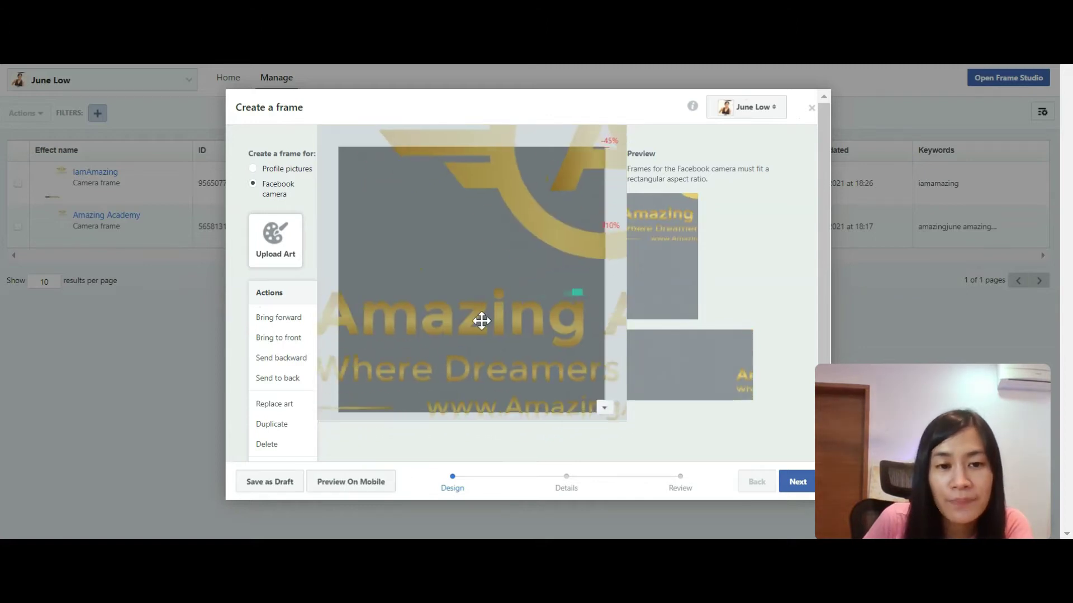
drag(479, 319, 654, 247)
mouse_move(543, 260)
mouse_down()
mouse_move(569, 307)
mouse_move(428, 325)
mouse_move(531, 271)
mouse_up()
drag(587, 219, 393, 249)
drag(493, 198, 565, 208)
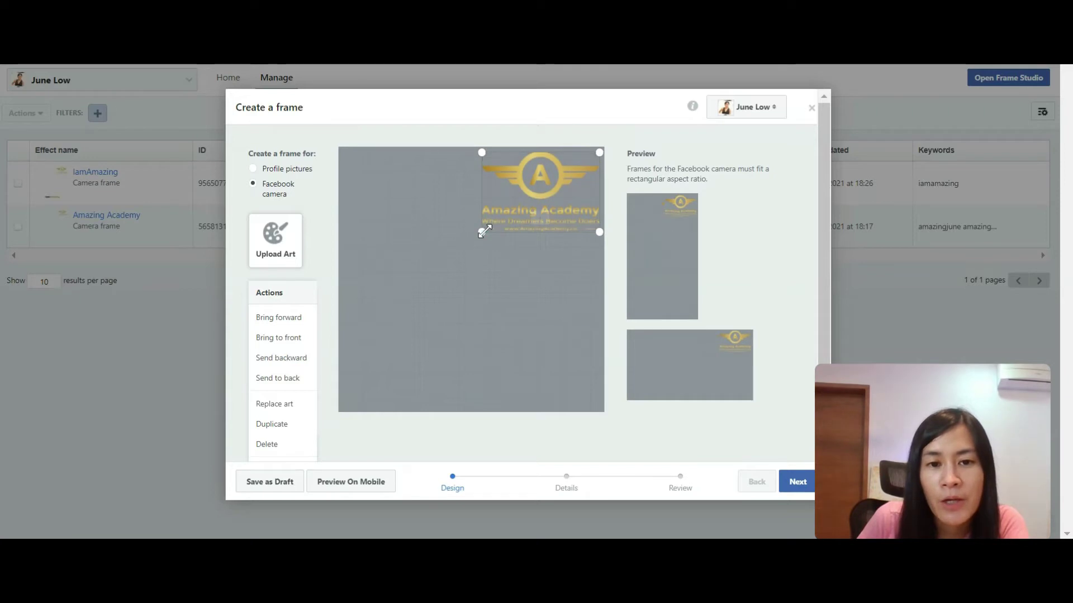
Step: Shrink the logo to fit the top-right corner and fine-tune its position
drag(484, 231, 518, 216)
drag(545, 178, 543, 198)
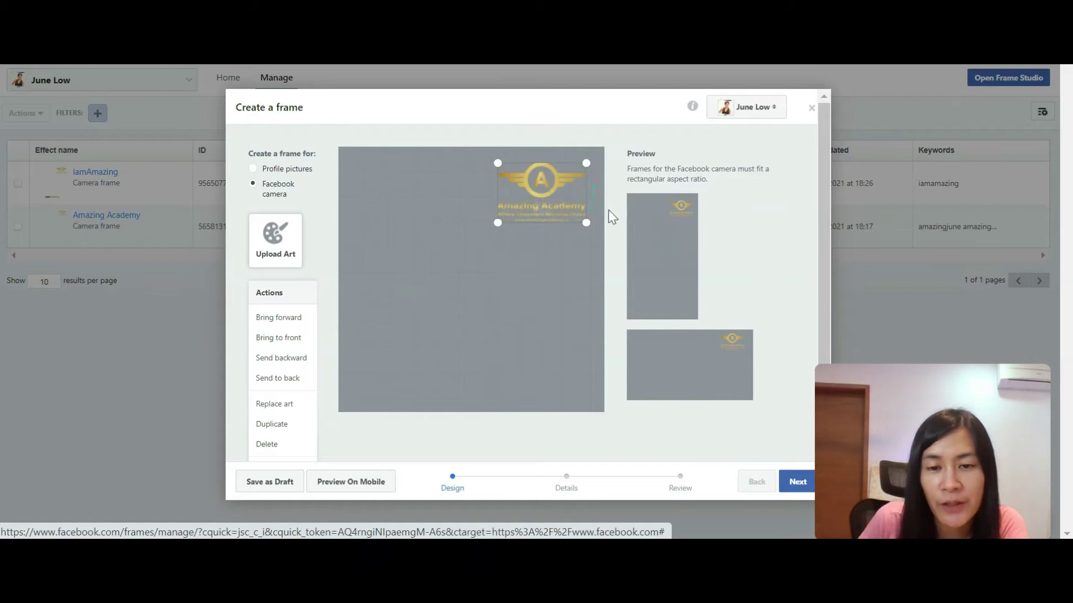
mouse_move(659, 246)
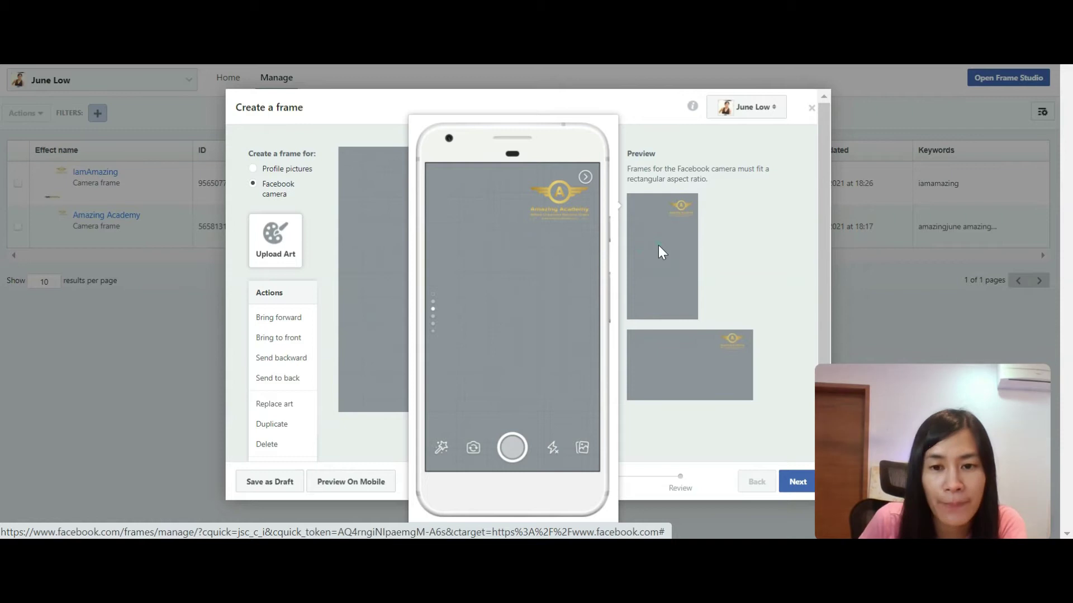
mouse_move(705, 359)
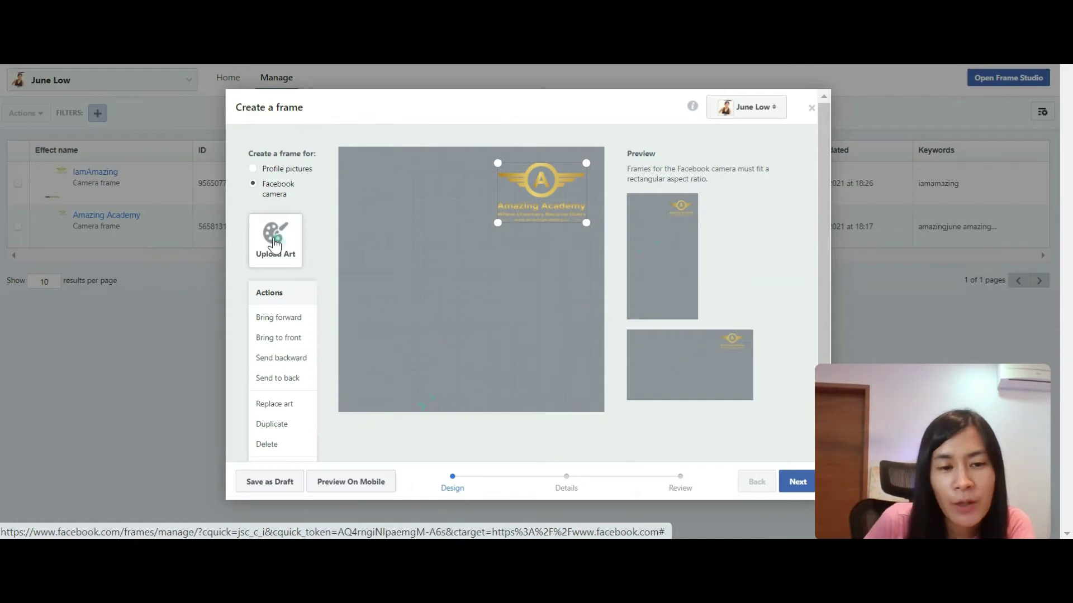
Step: Upload the iamamainzg image from the Desktop as a second piece of frame art
mouse_move(280, 241)
click(375, 200)
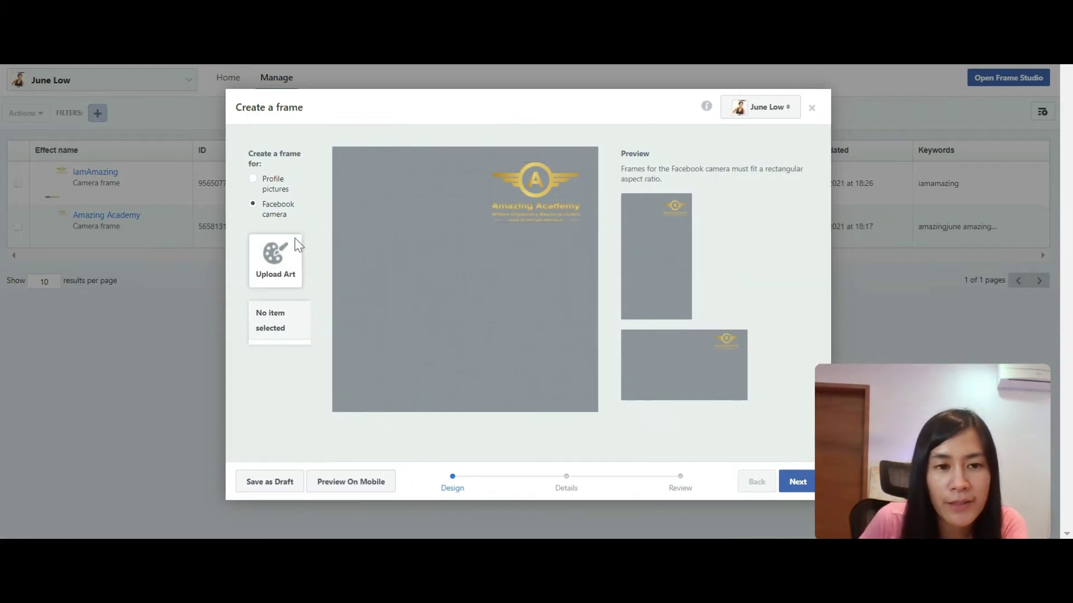
click(265, 270)
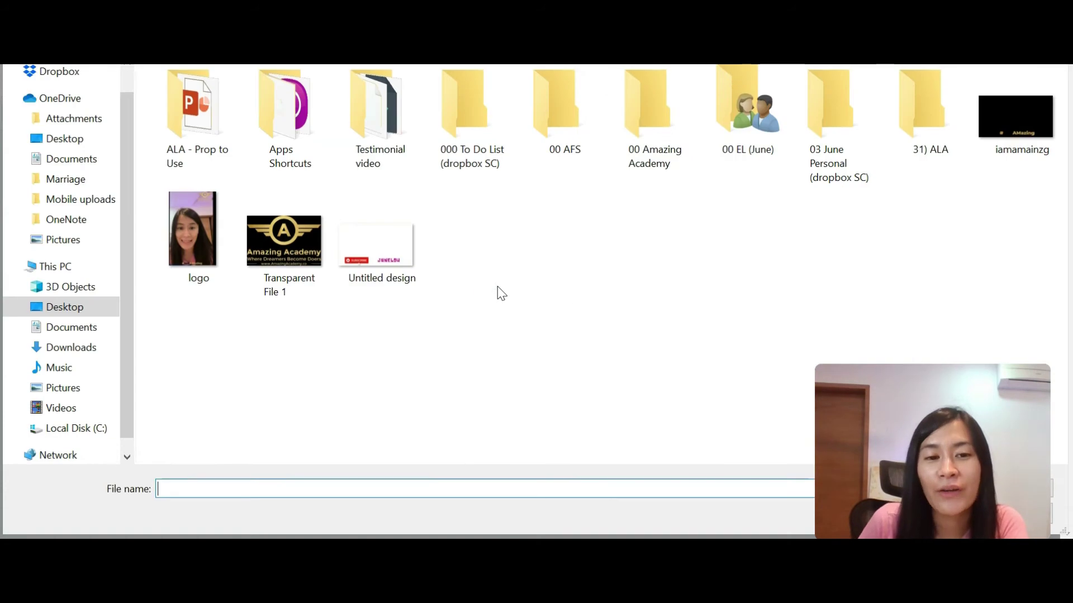
double_click(1015, 136)
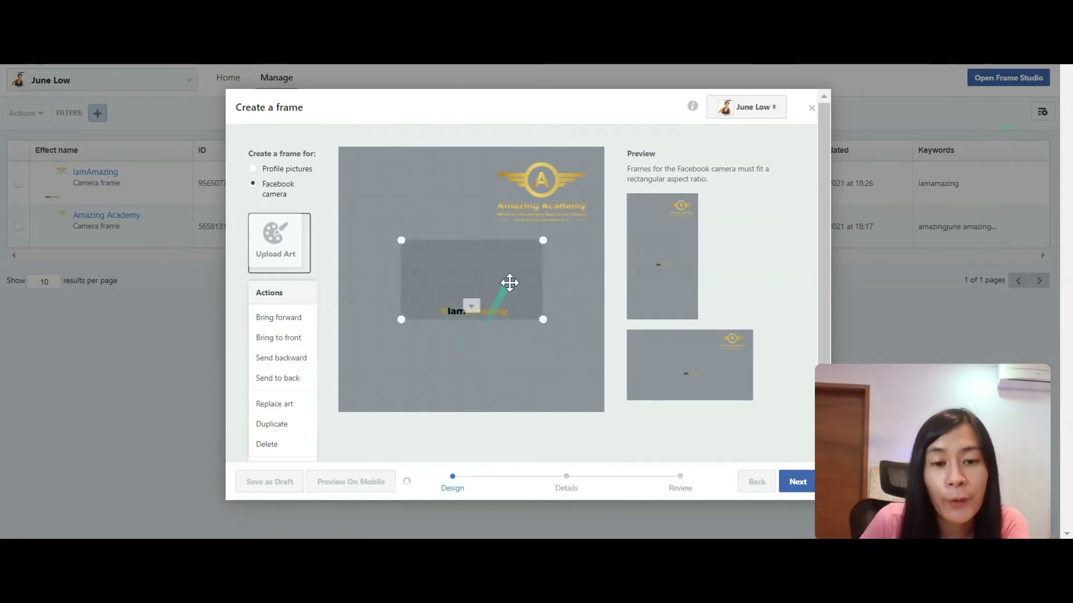
Step: Centre the #IamAmazing tag near the frame bottom and enlarge it slightly
drag(508, 283, 506, 337)
drag(541, 307, 575, 290)
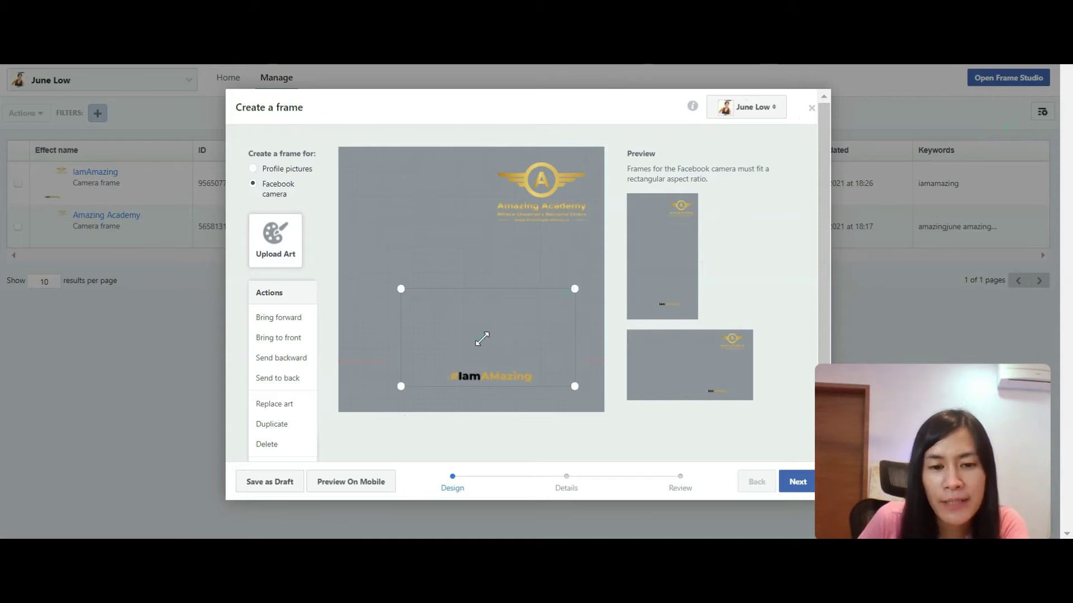
mouse_move(488, 345)
mouse_down()
mouse_move(499, 356)
mouse_move(499, 336)
mouse_up()
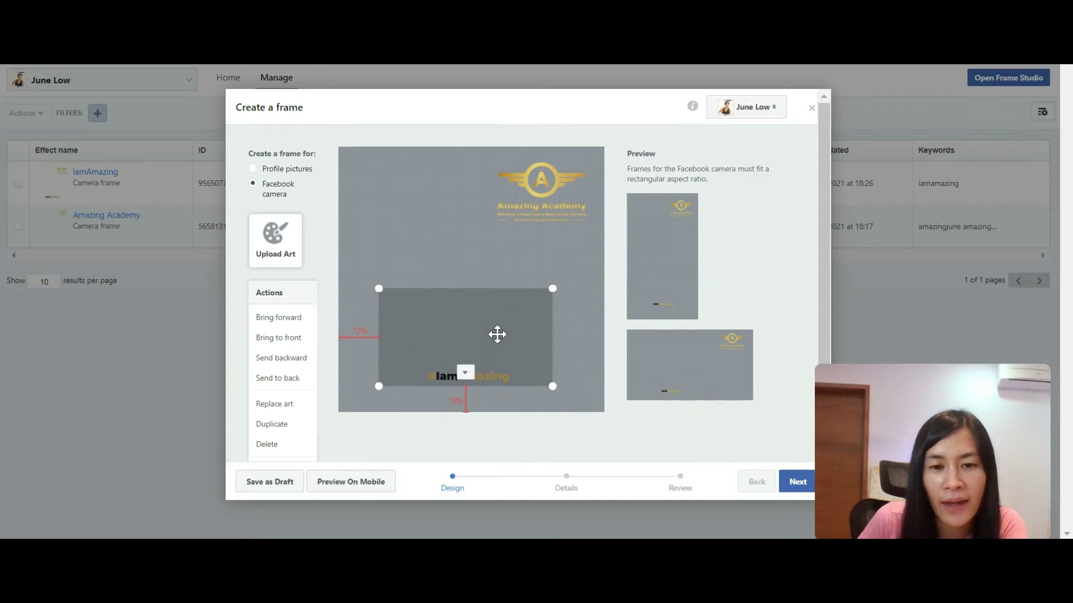
drag(552, 288, 579, 274)
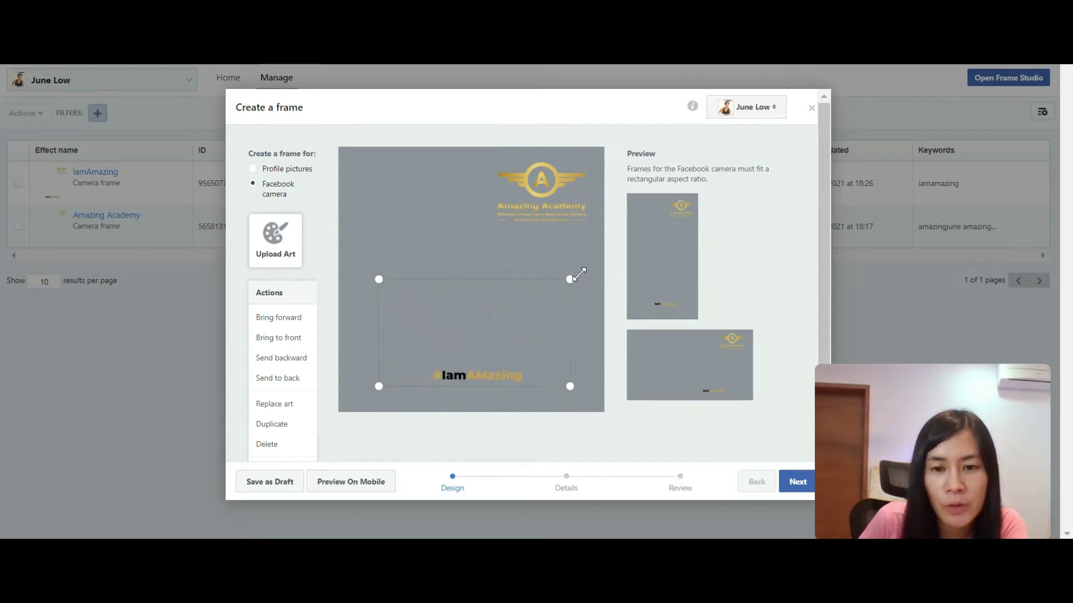
drag(521, 323, 491, 325)
mouse_move(706, 402)
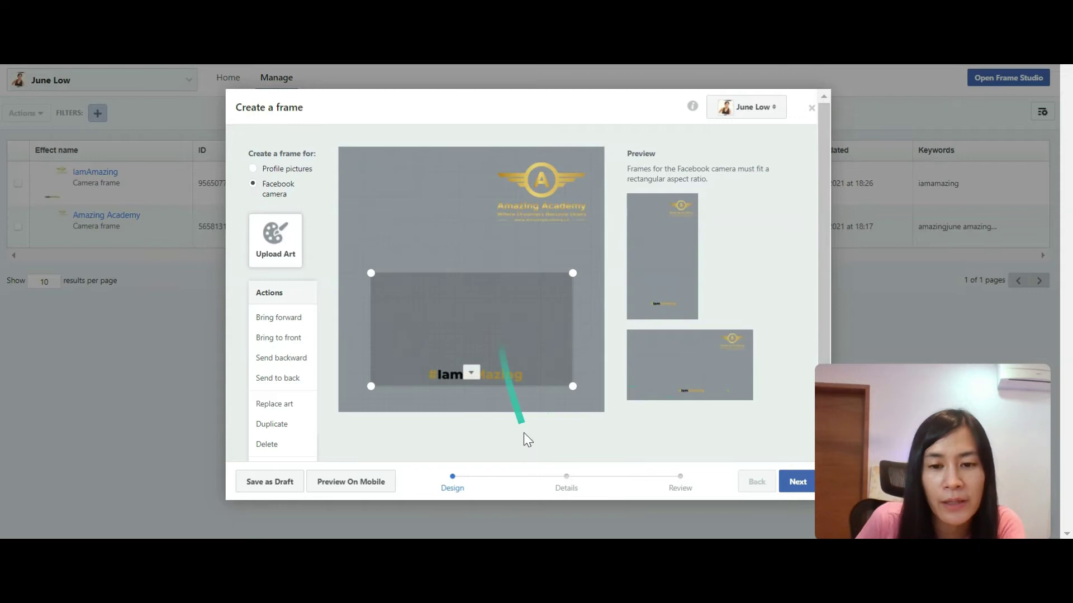
scroll(528, 439, down, 2)
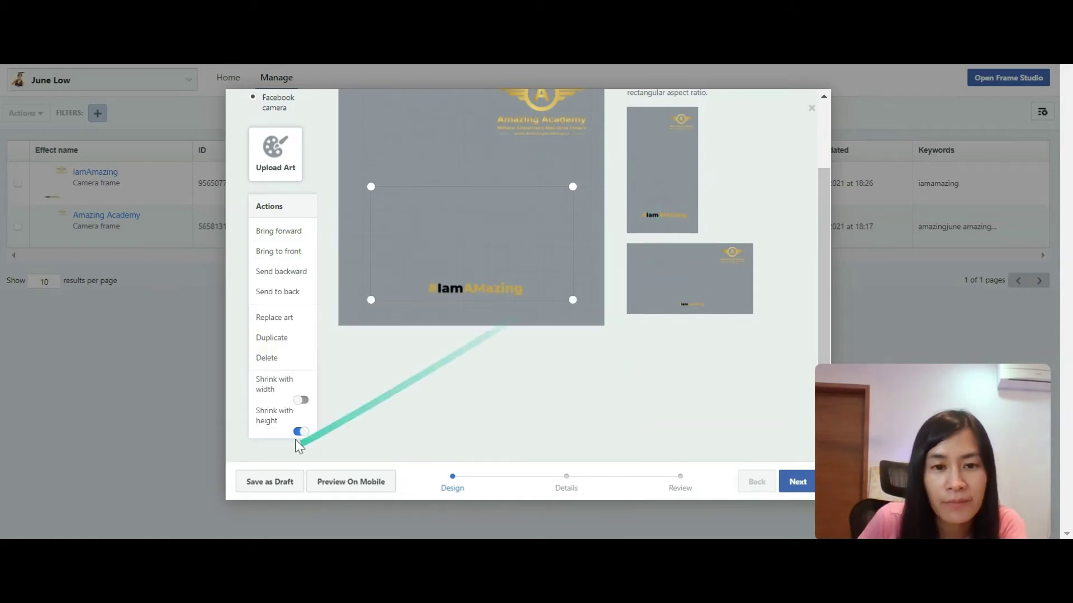
Step: Turn off Shrink with width and Shrink with height for the #IamAmazing tag layer
click(302, 400)
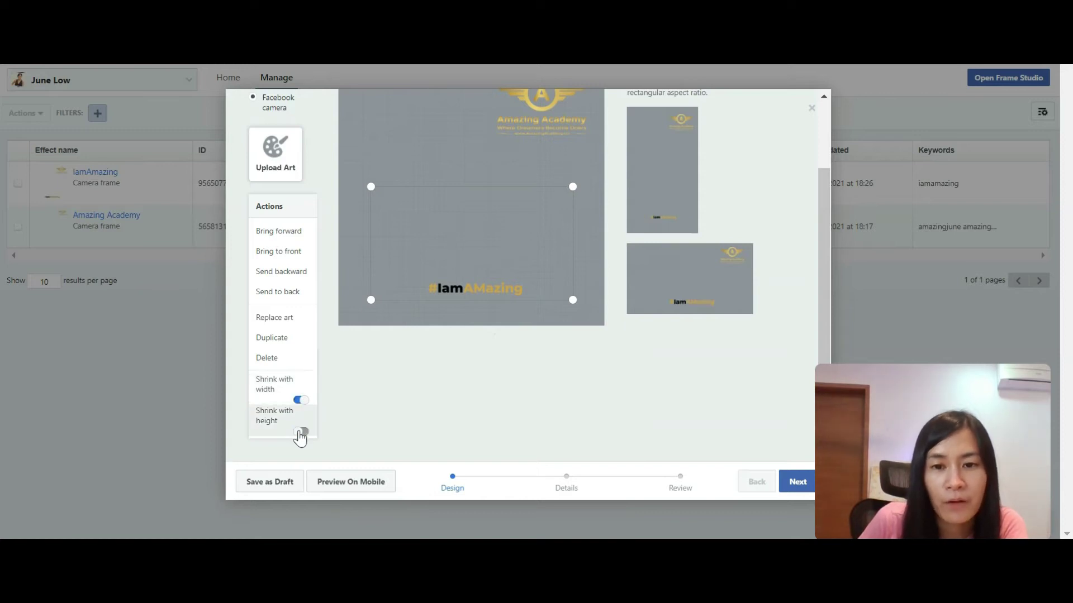
click(300, 433)
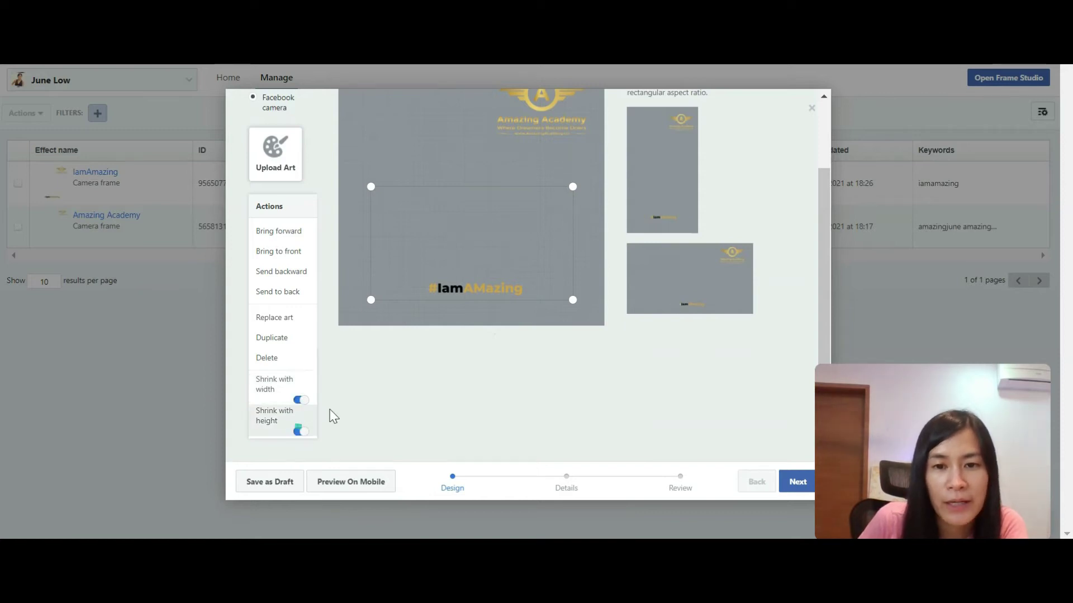
click(301, 401)
click(302, 431)
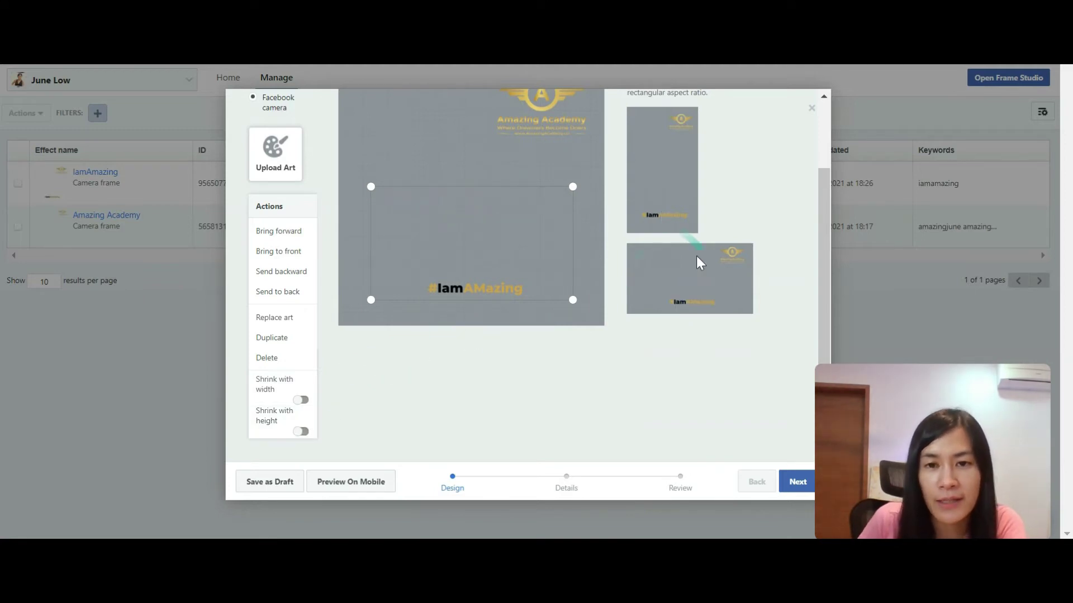
mouse_move(665, 322)
scroll(450, 371, up, 3)
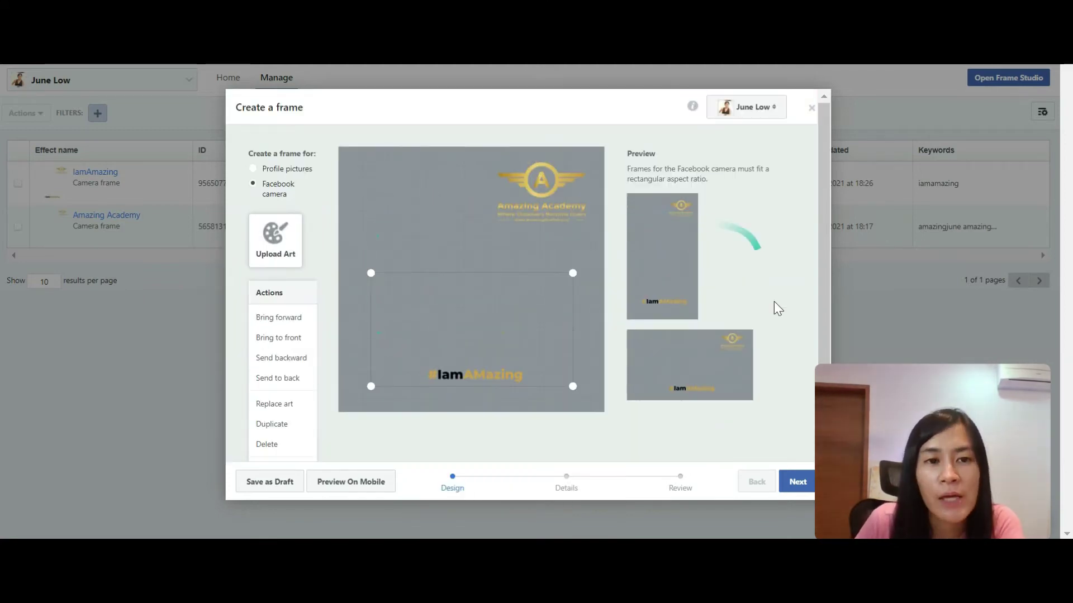
scroll(776, 300, down, 1)
scroll(778, 299, down, 1)
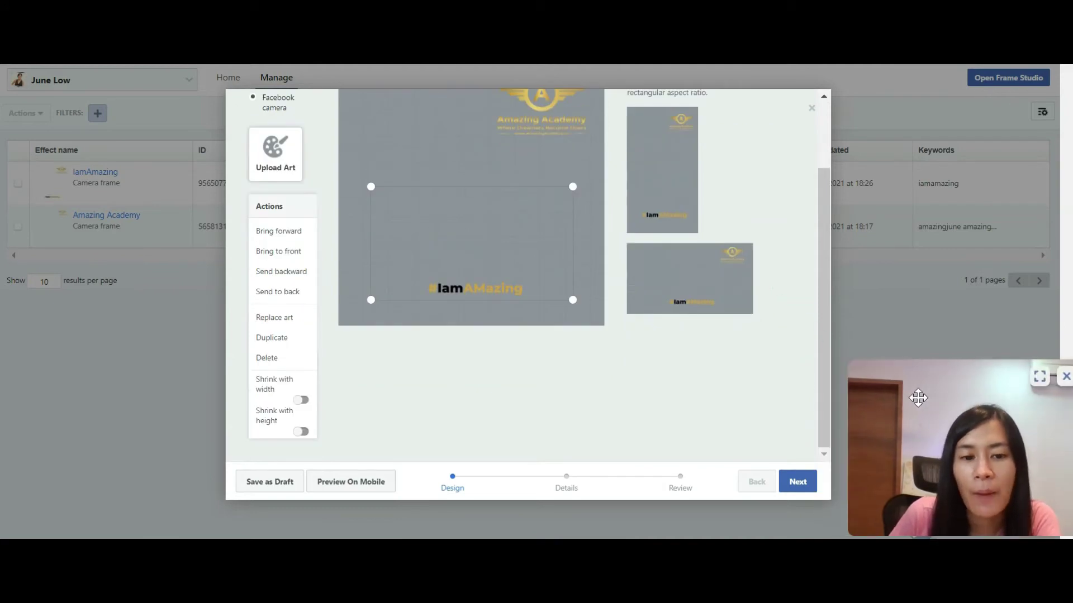
click(799, 483)
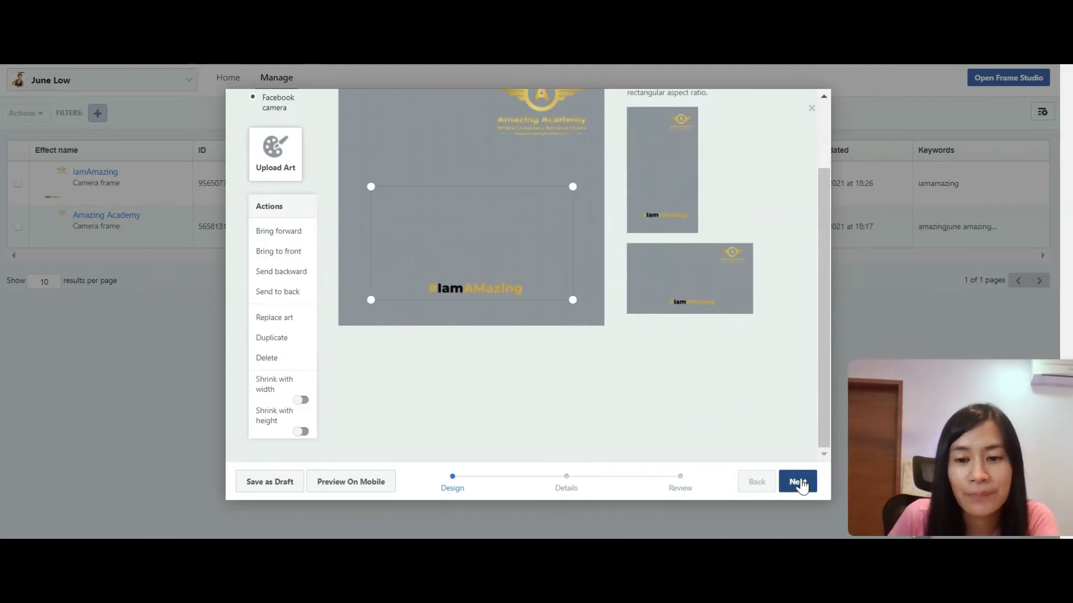
Step: Correct the frame name to 'Iamamazing'
click(419, 207)
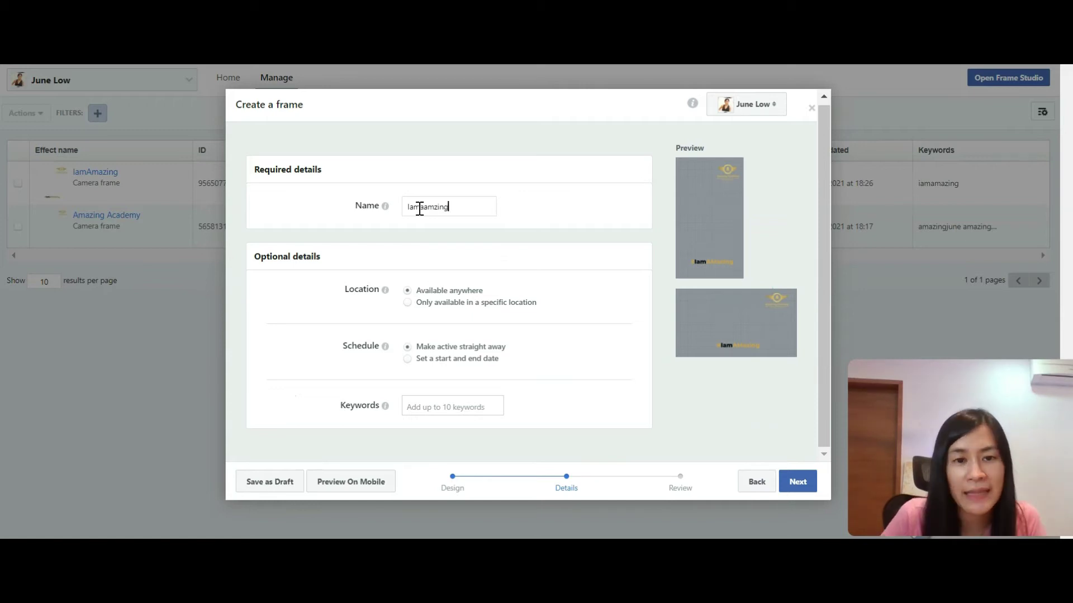
key(BackSpace)
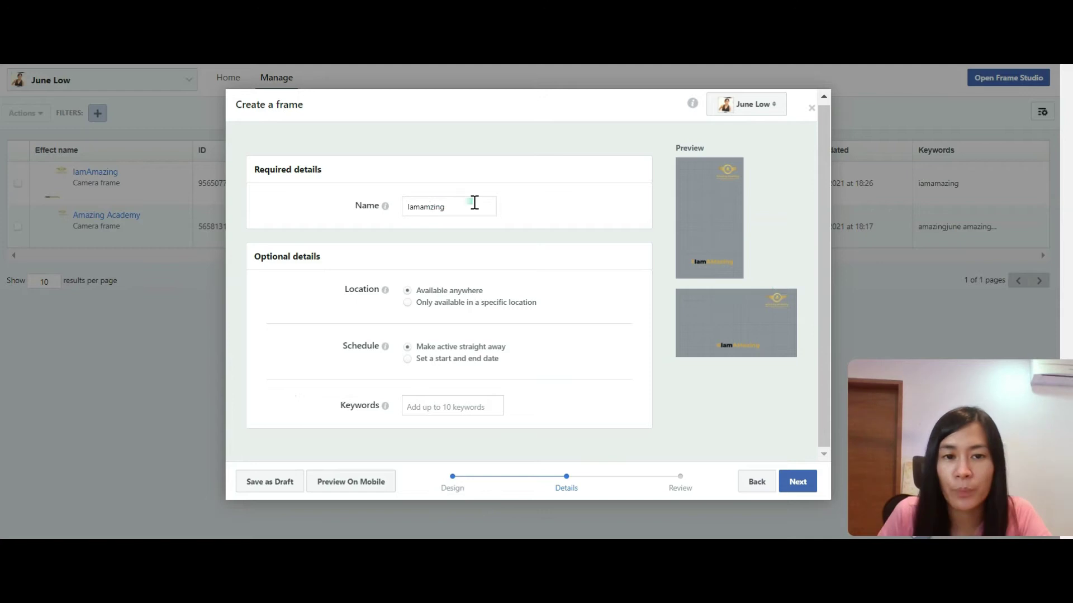
click(429, 207)
text(a)
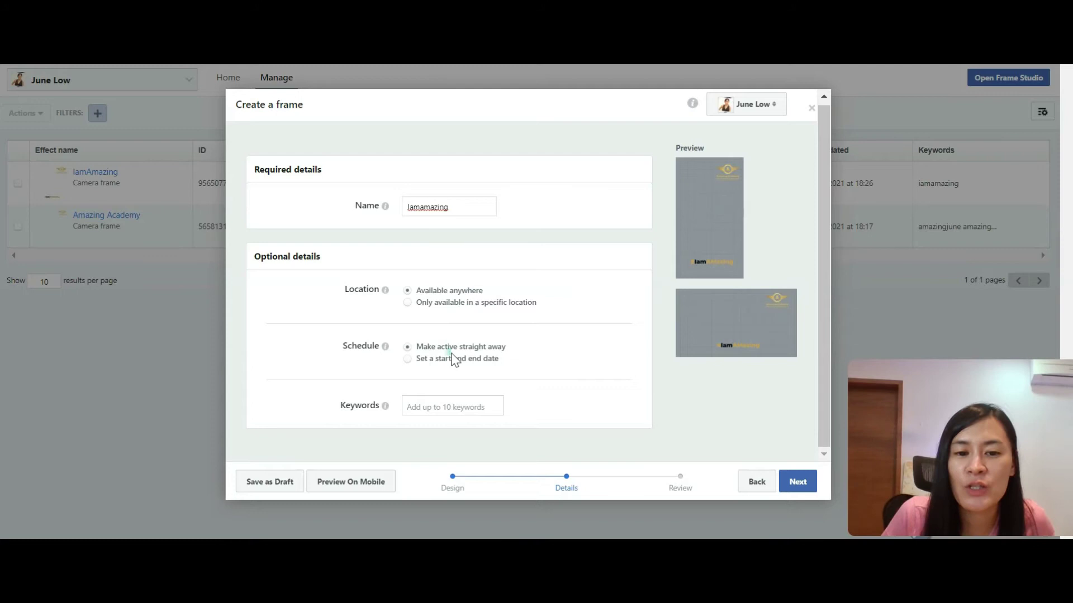
Step: Try entries in the Keywords field, leave the frame without keywords, and proceed to Review
click(470, 404)
text(am)
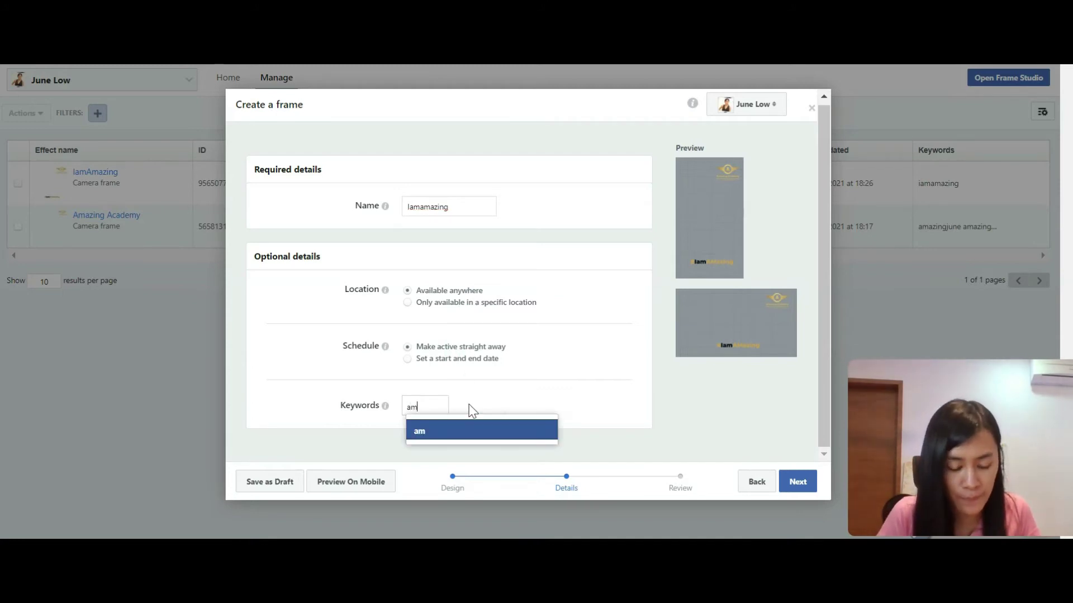
key(BackSpace)
key(BackSpace)
text(qqq)
key(BackSpace)
key(BackSpace)
key(BackSpace)
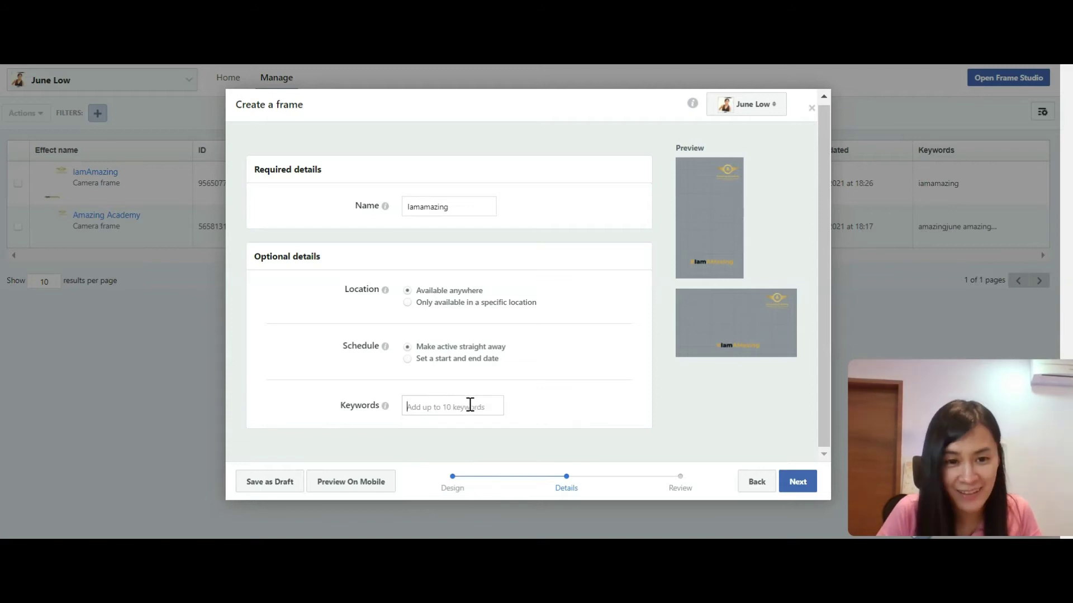
text(www.junelow.co)
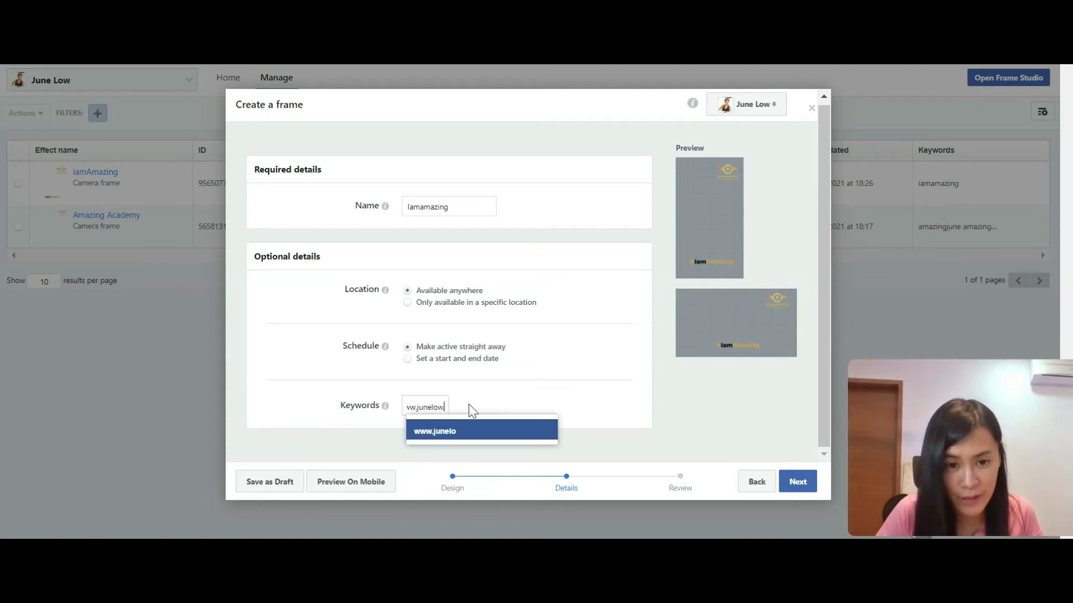
click(797, 483)
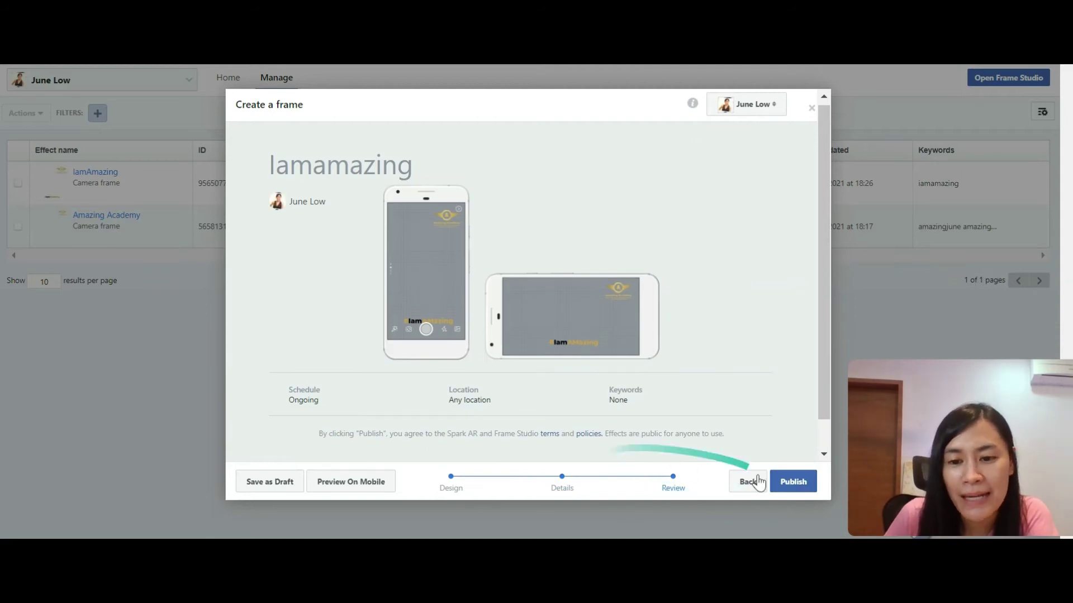
Step: Publish the Iamamazing frame and confirm the publishing prompt
click(789, 486)
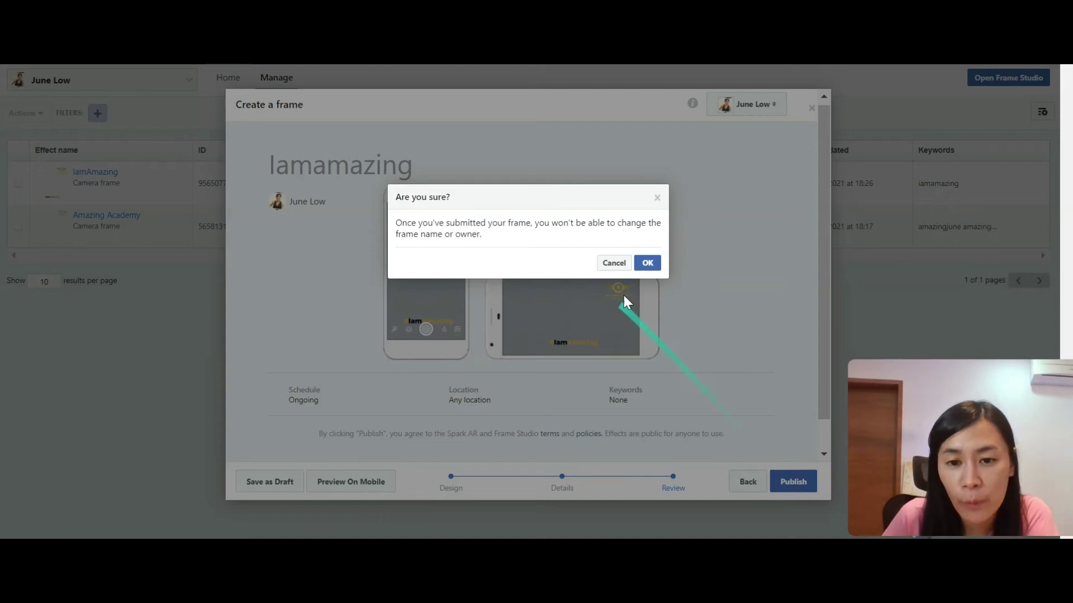
click(648, 263)
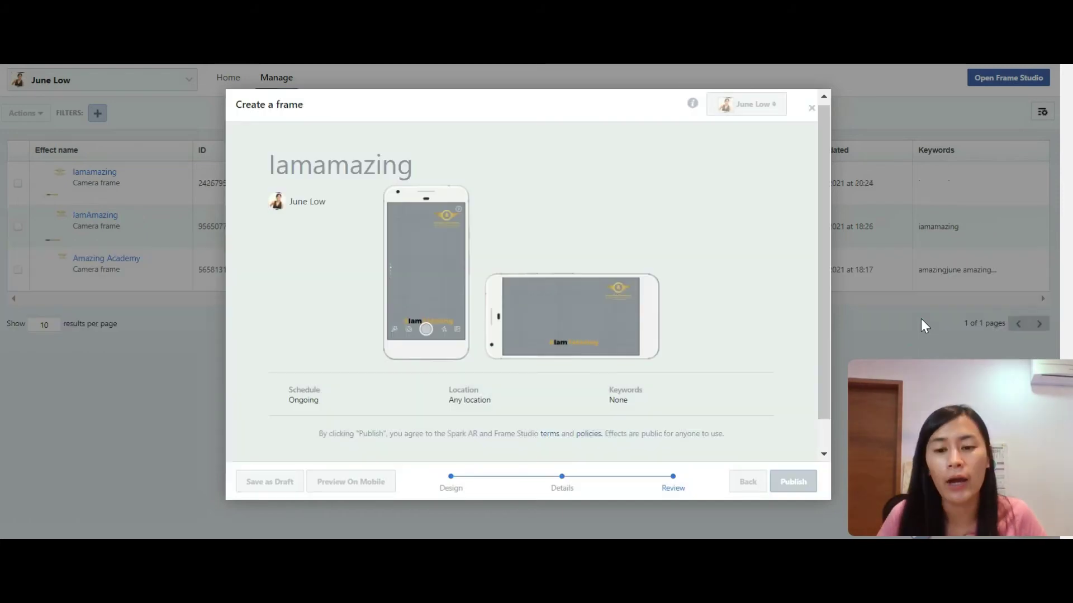
click(811, 107)
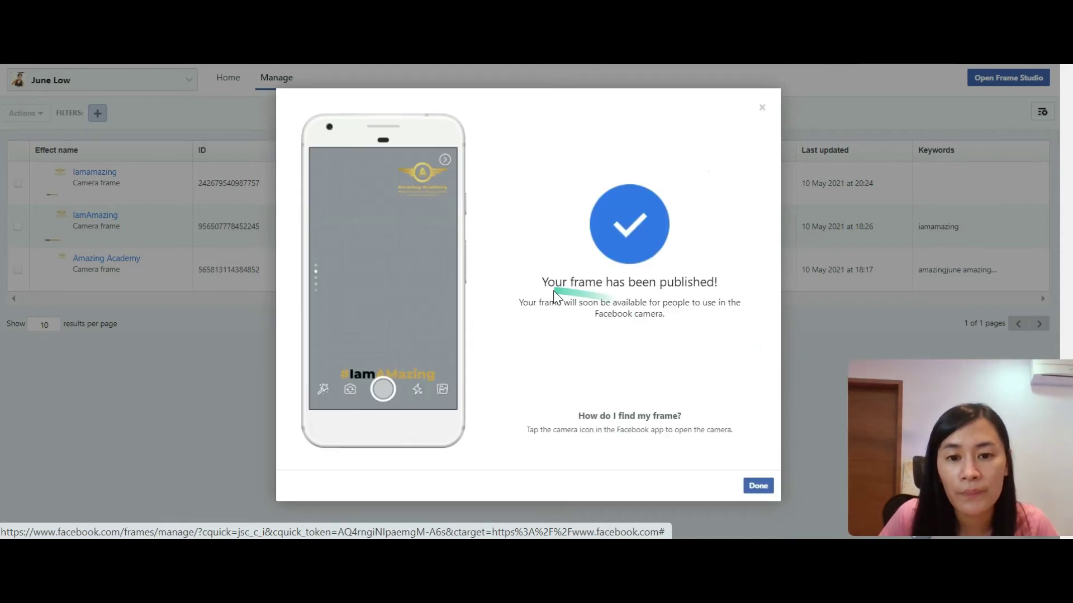
Step: Read through the published confirmation notes and return to the effects list
drag(551, 292, 635, 304)
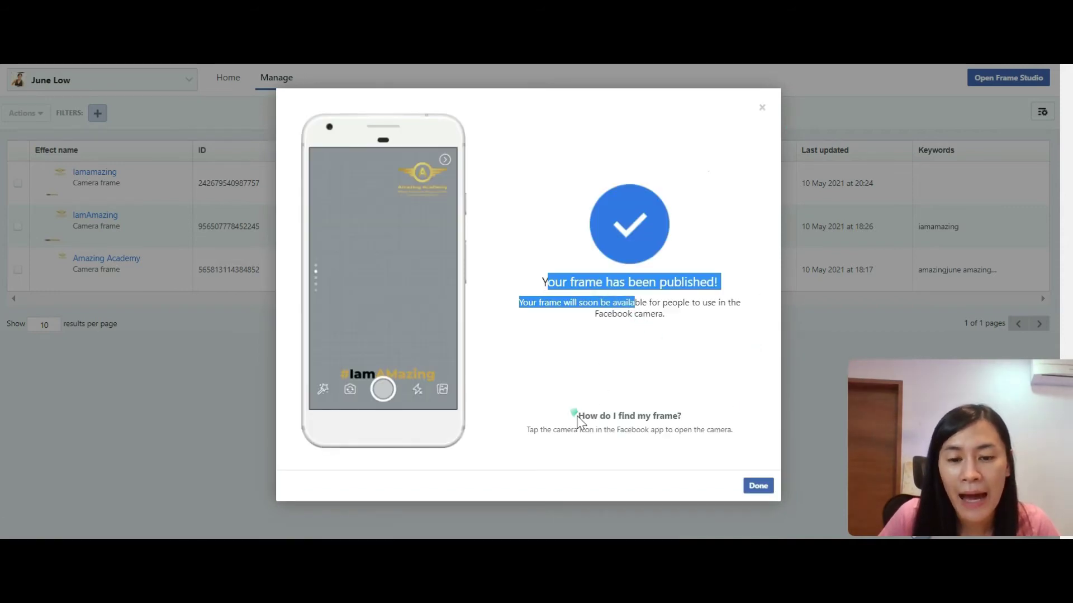
drag(577, 416, 697, 419)
drag(528, 429, 705, 431)
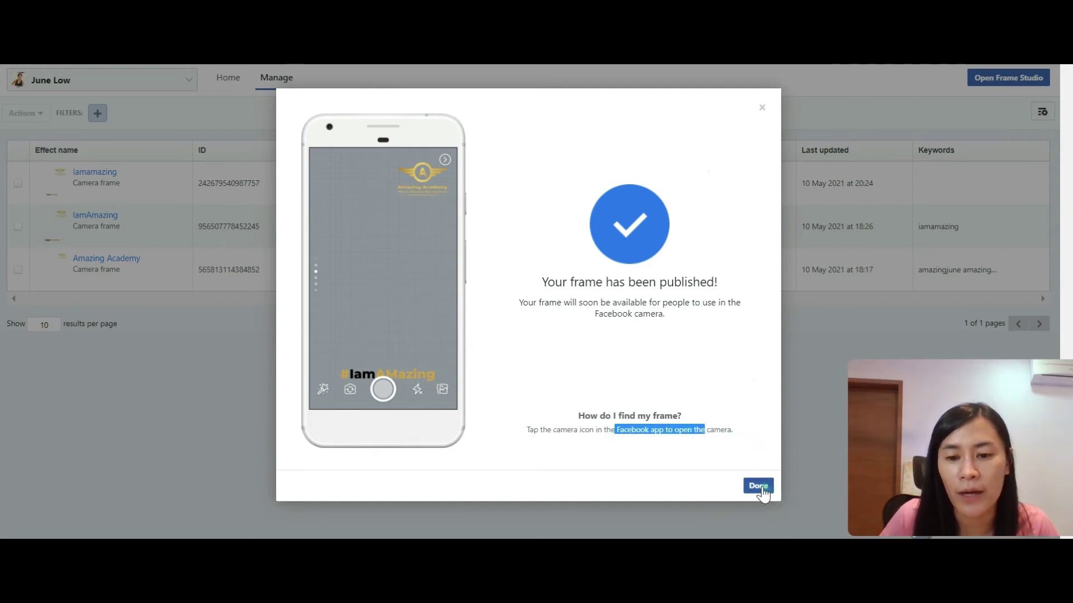
click(761, 489)
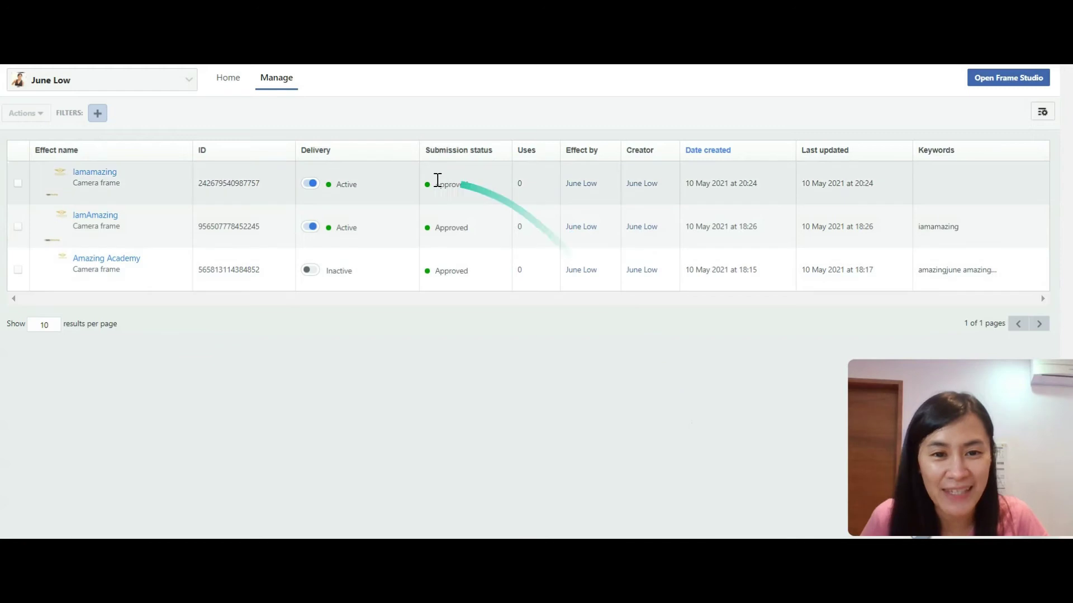